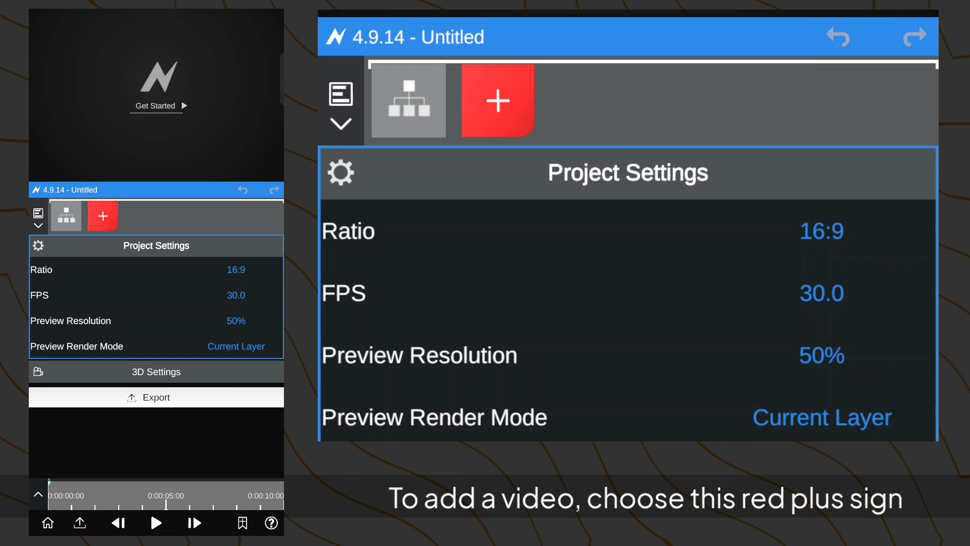
- Add the gameplay clip to the Node Video project as a Media > Video layer
left_click(498, 101)
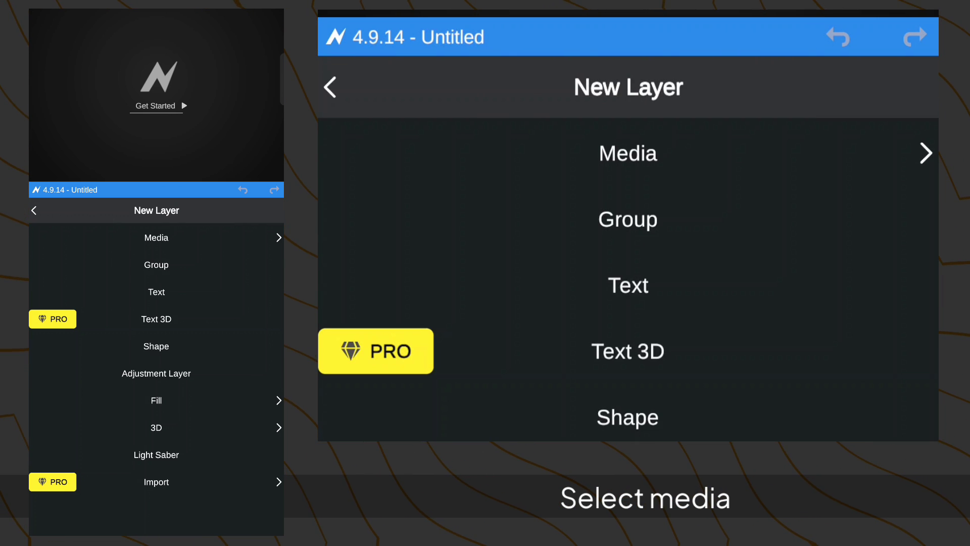
left_click(667, 155)
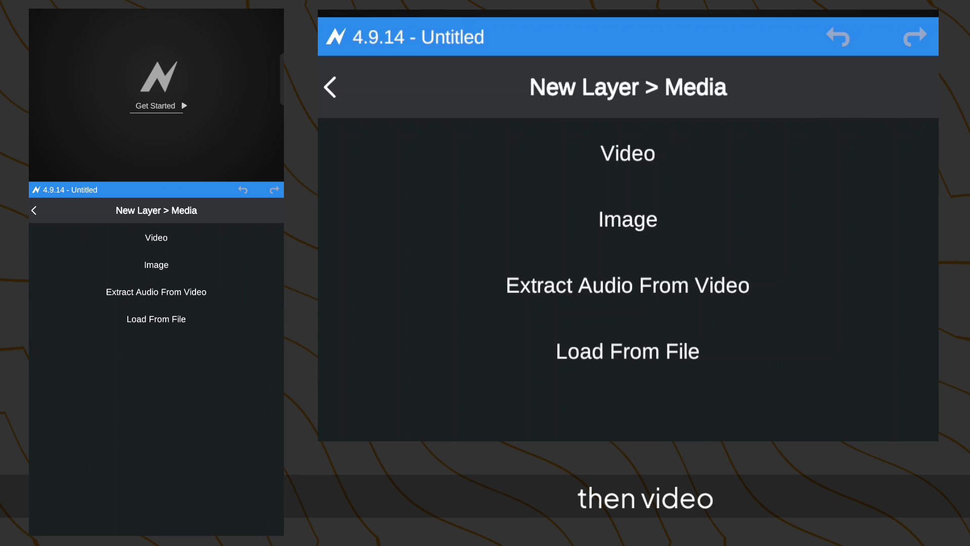
left_click(639, 152)
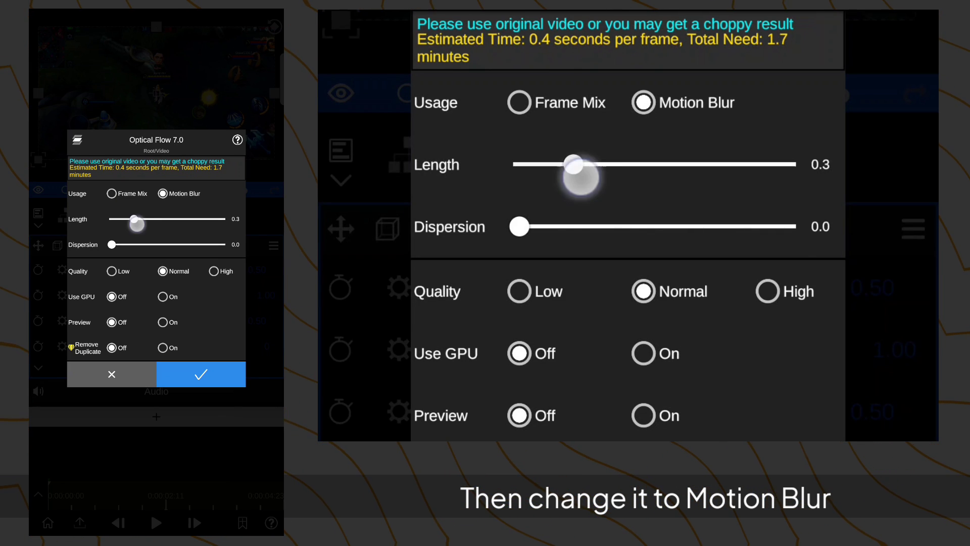
- In Optical Flow 7.0, set Length to 0.5, Dispersion to 1.0 and Quality to High
left_click_drag(573, 165, 639, 218)
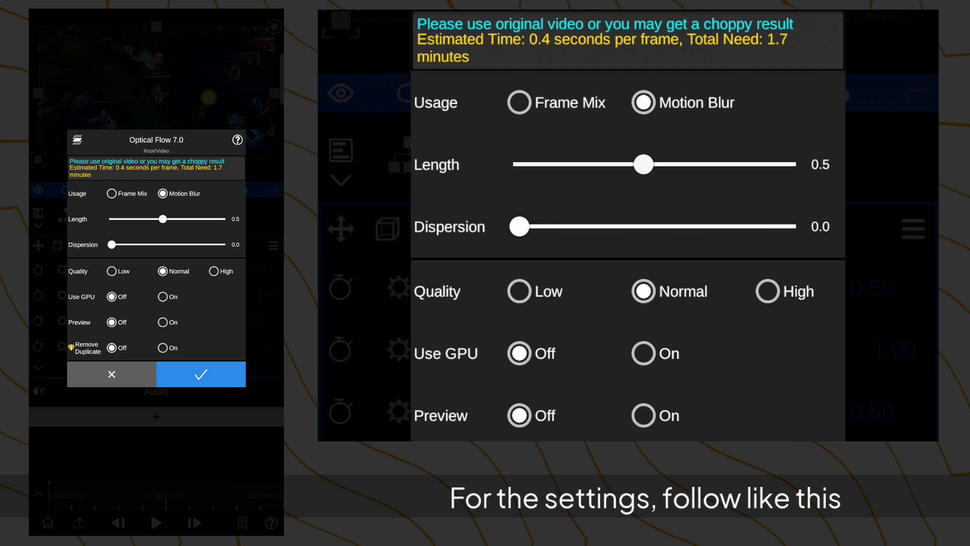
left_click_drag(519, 227, 865, 230)
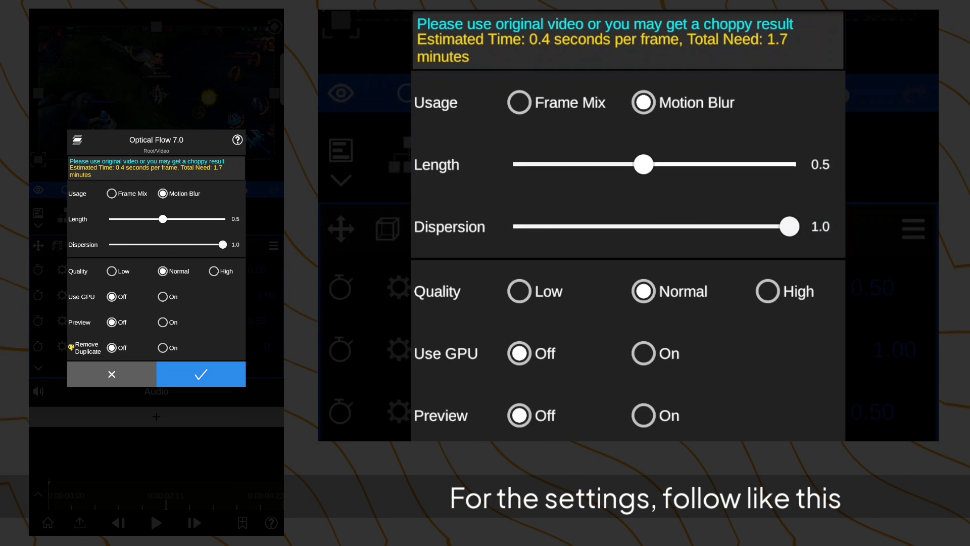
left_click(767, 291)
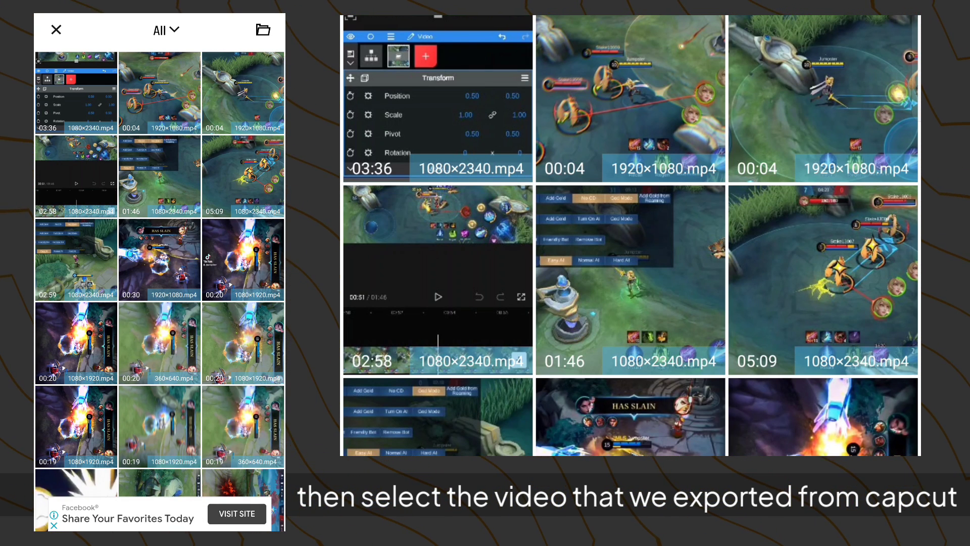
- Load the CapCut-exported gameplay video, raise its blur intensity, and decline the feedback survey
left_click(243, 91)
left_click_drag(59, 399, 259, 399)
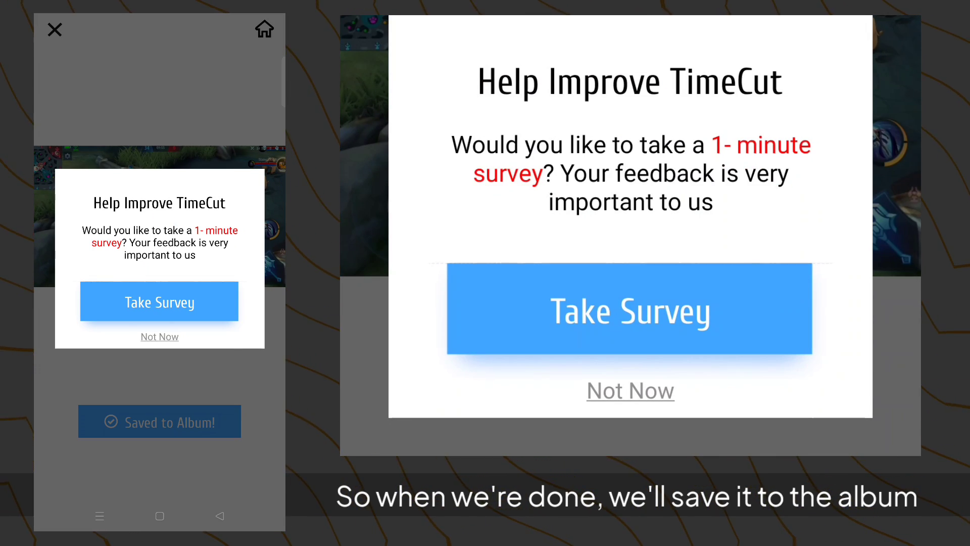
left_click(159, 337)
- Dismiss the TimeCut feedback survey prompt
left_click(174, 450)
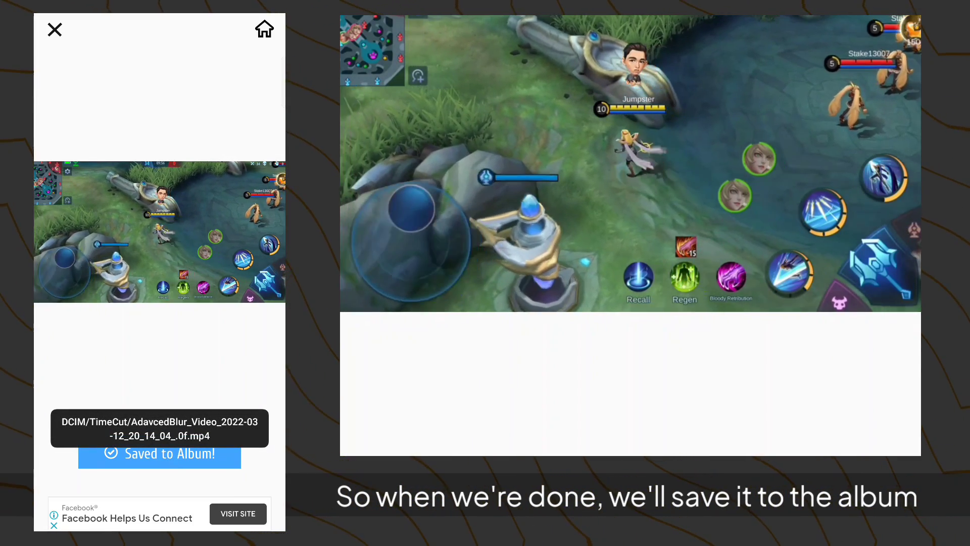